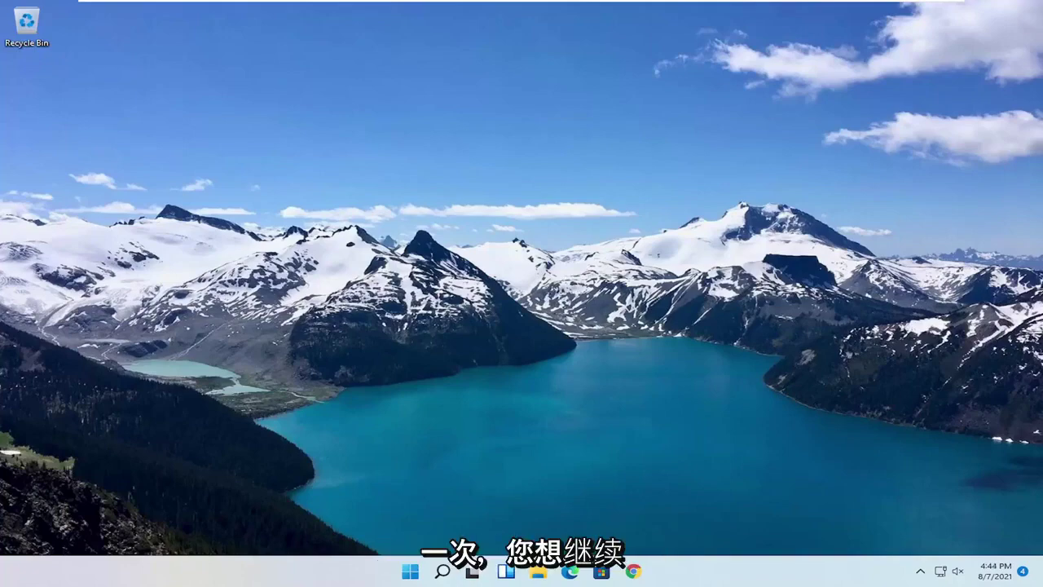
Search 'group policy' from the taskbar and launch the Local Group Policy Editor.
click(444, 573)
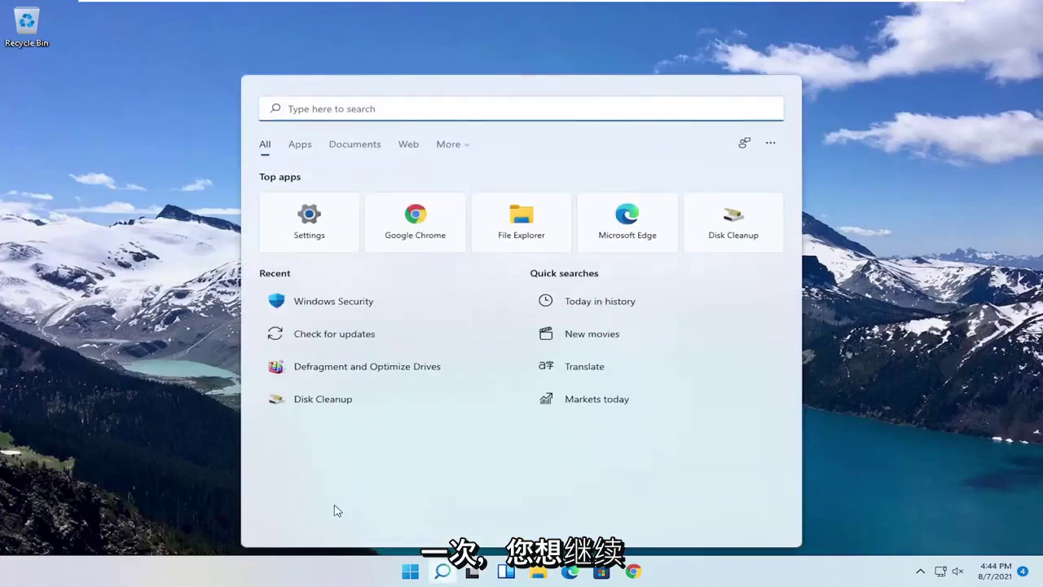
text(group policy)
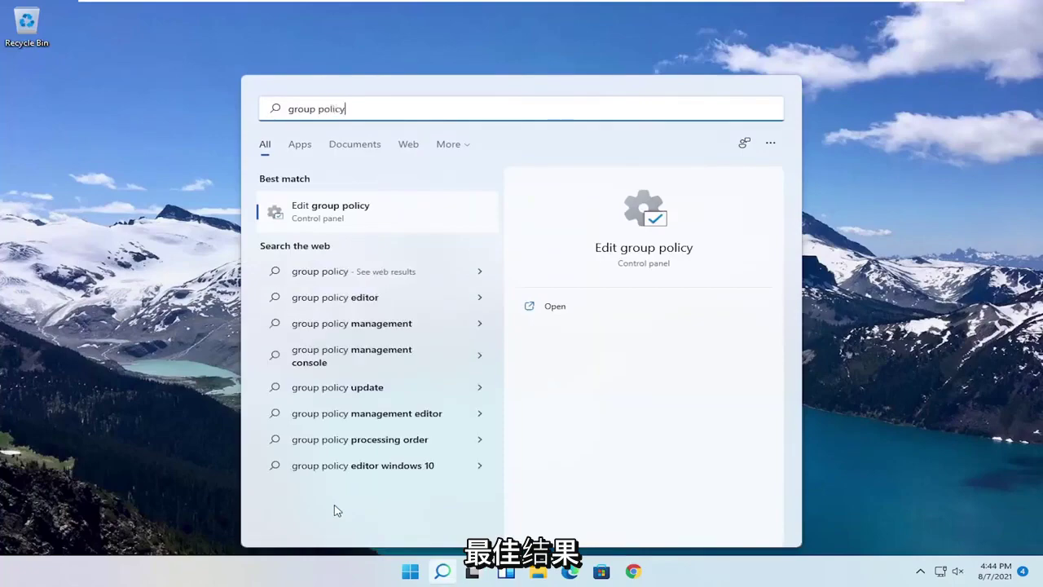
click(311, 211)
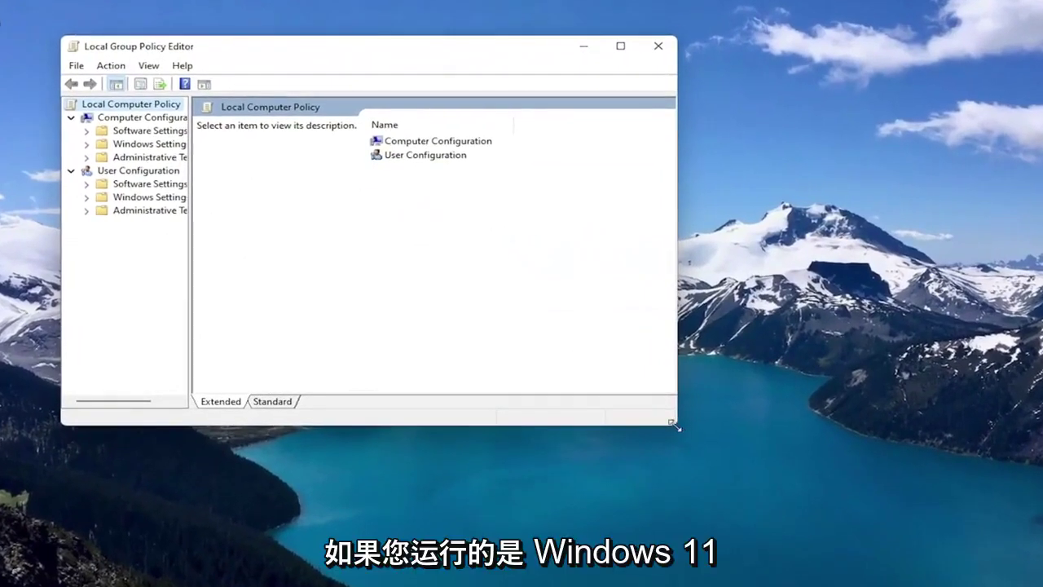
Enlarge the Group Policy Editor window, widen its folder tree pane, and move it right.
drag(675, 425, 845, 522)
drag(190, 284, 272, 287)
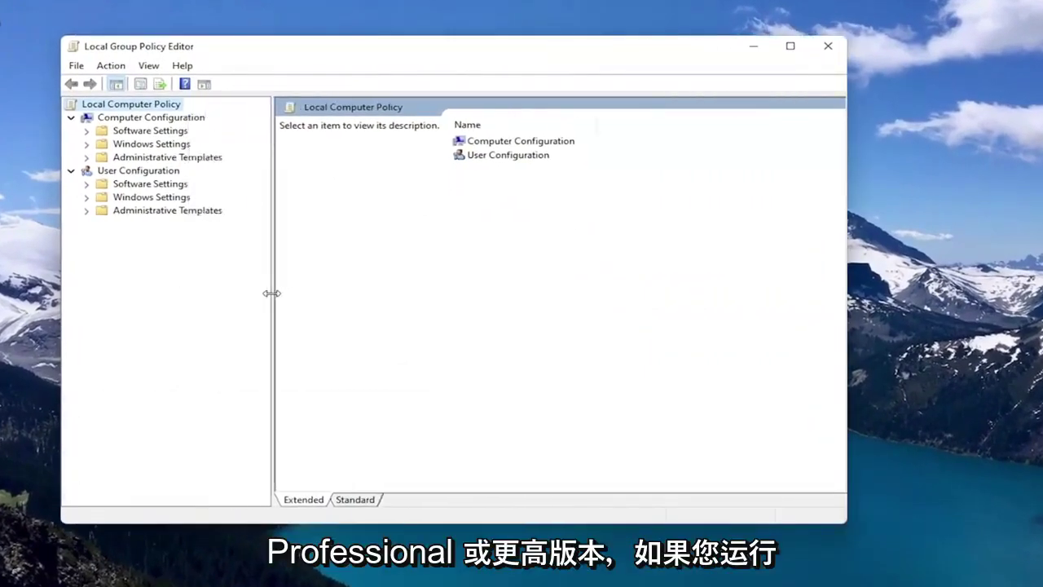
drag(344, 51, 432, 57)
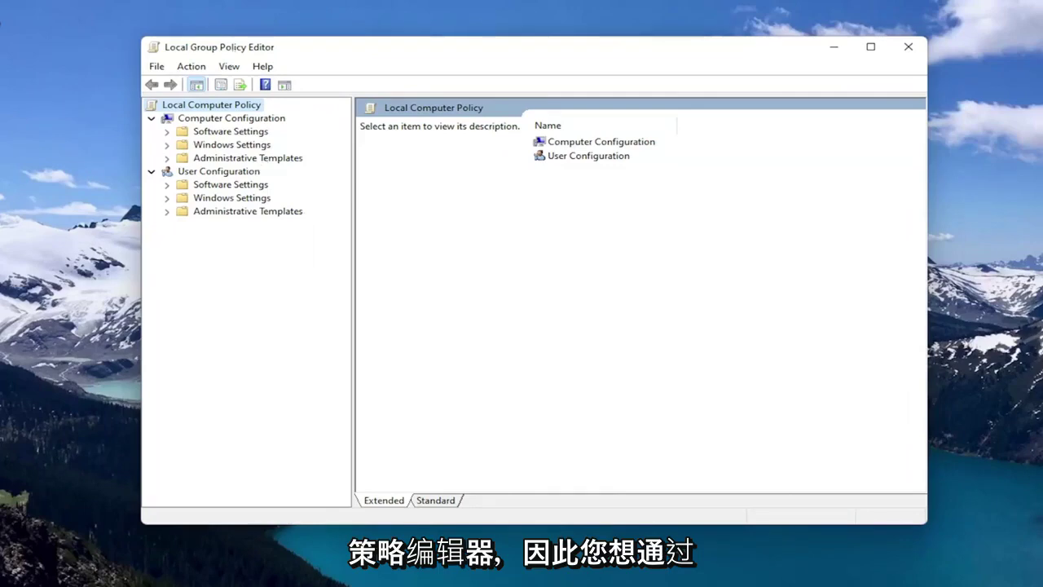
Expand Computer Configuration > Administrative Templates > Windows Components > Microsoft Defender Antivirus.
click(214, 119)
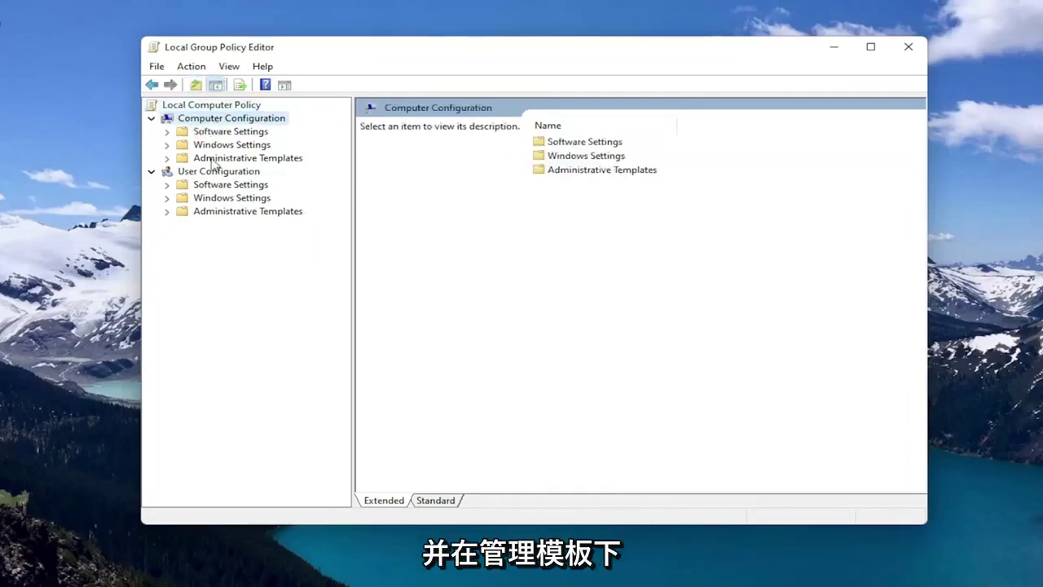
click(213, 159)
double_click(214, 159)
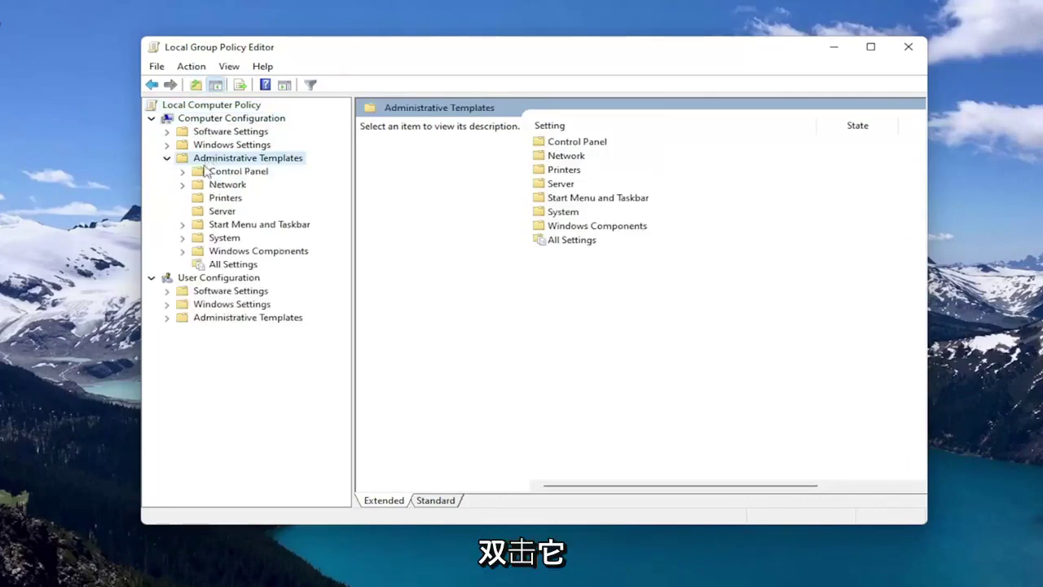
click(229, 252)
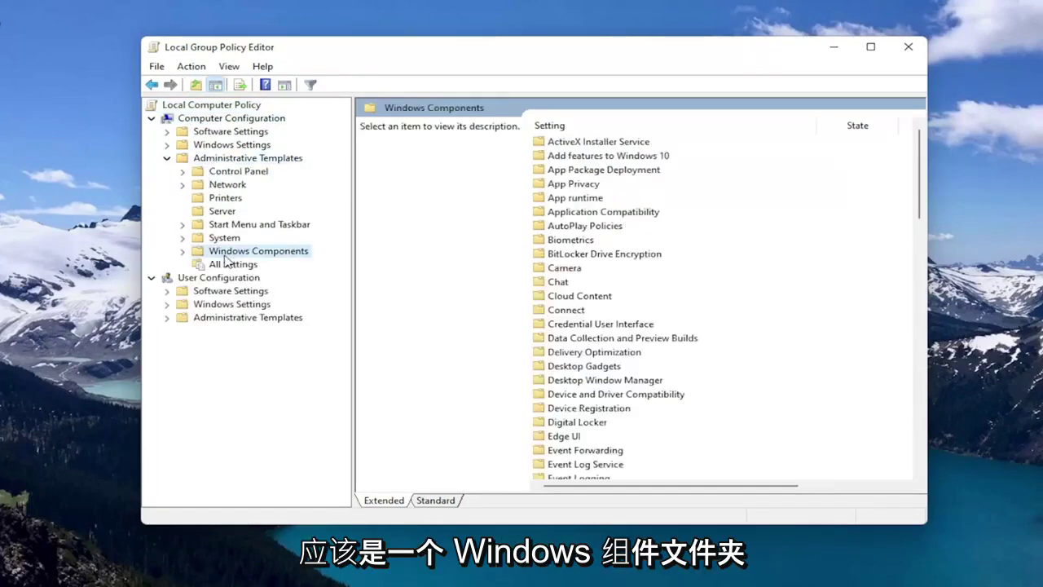
double_click(232, 252)
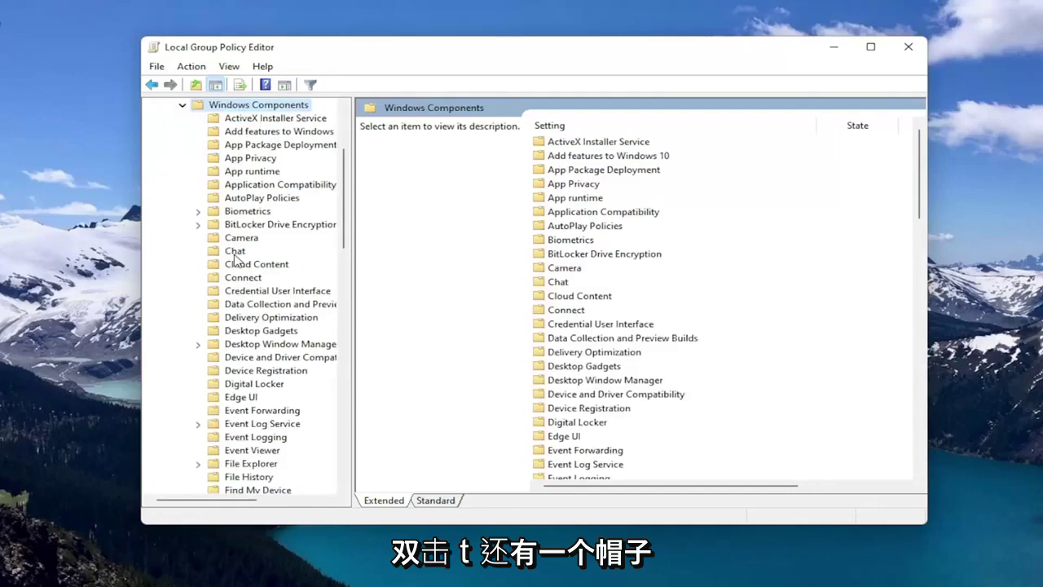
scroll(273, 325, down, 8)
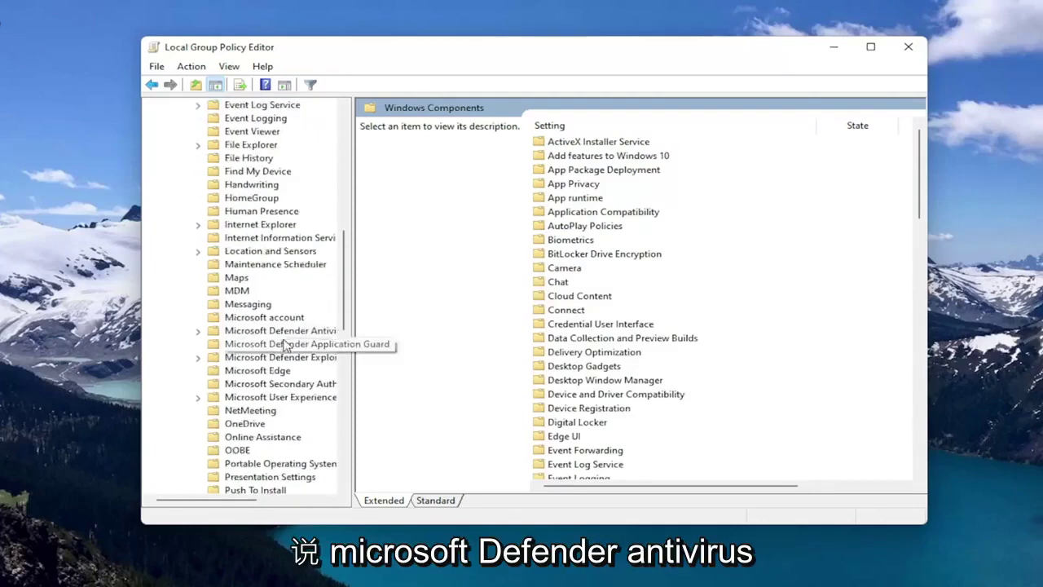
scroll(282, 346, down, 6)
scroll(283, 350, up, 5)
double_click(273, 291)
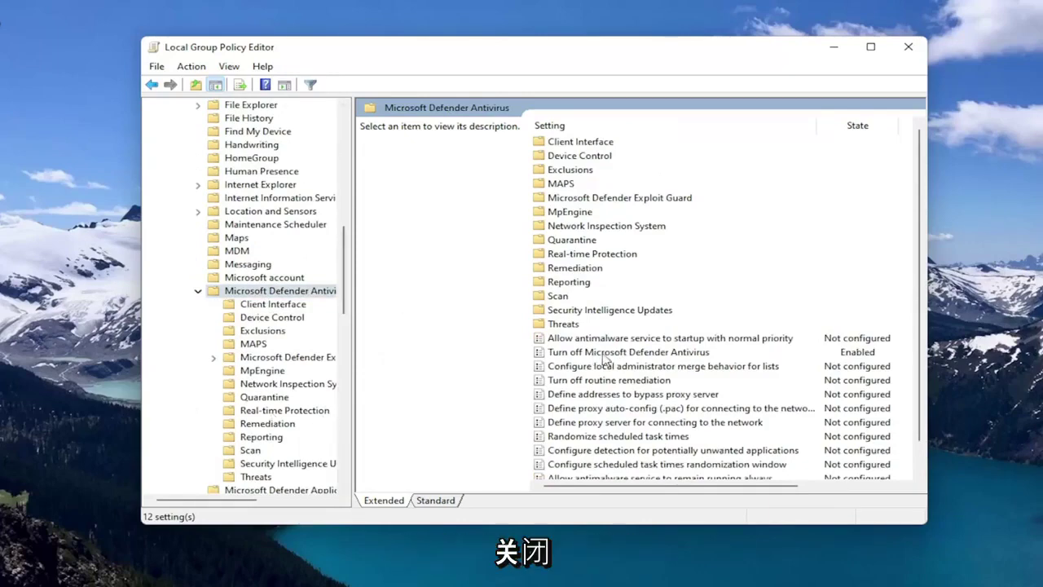
Set 'Turn off Microsoft Defender Antivirus' to Enabled, then reopen it to verify it stays Enabled.
click(687, 358)
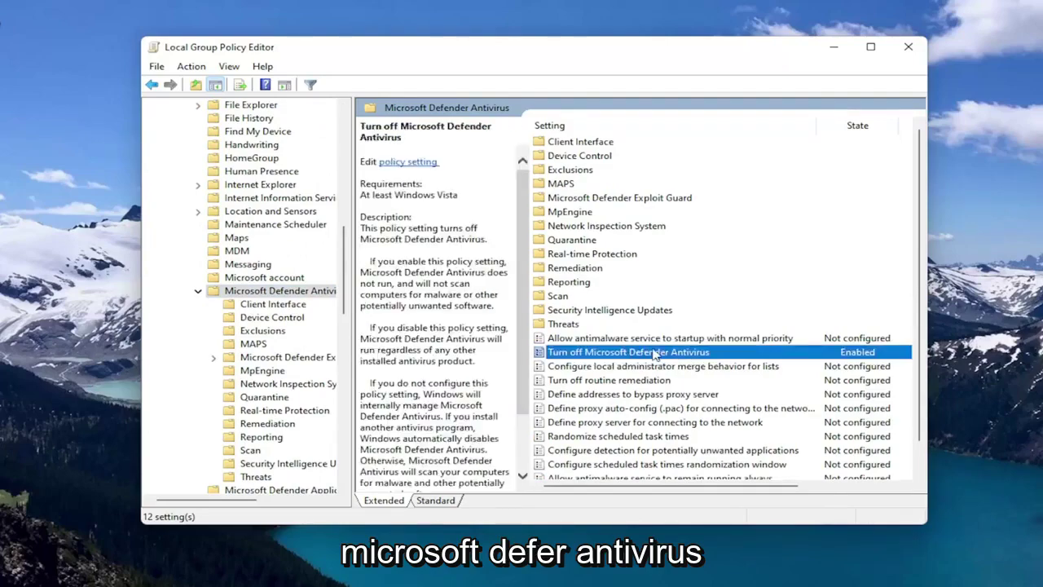
double_click(666, 354)
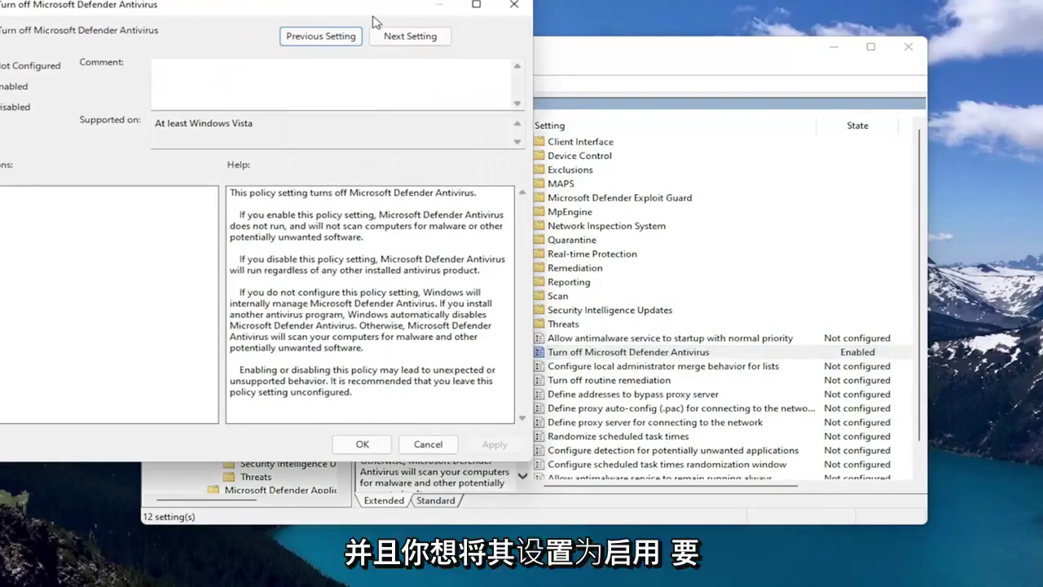
drag(344, 10, 603, 40)
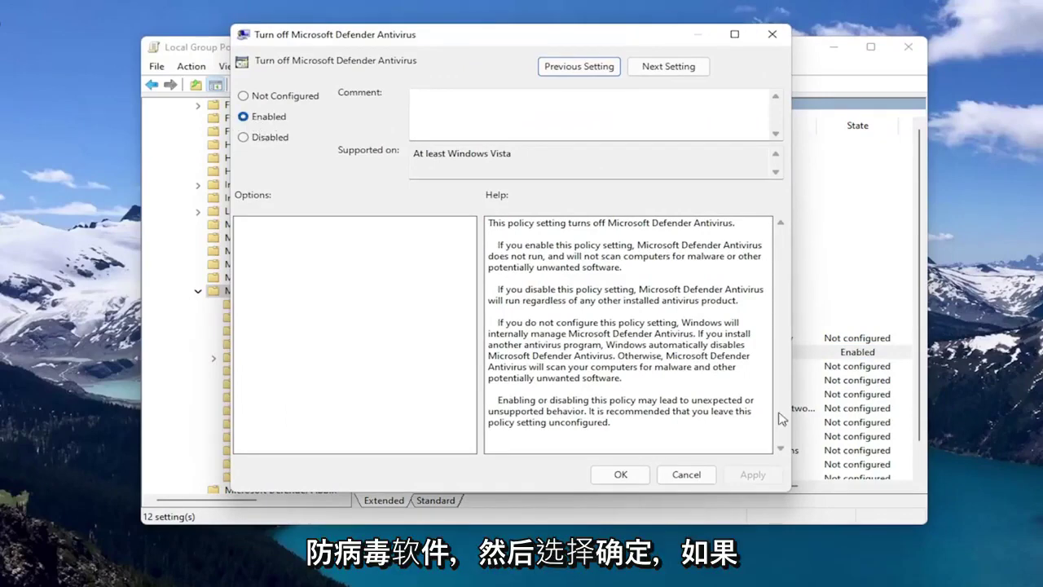
click(622, 474)
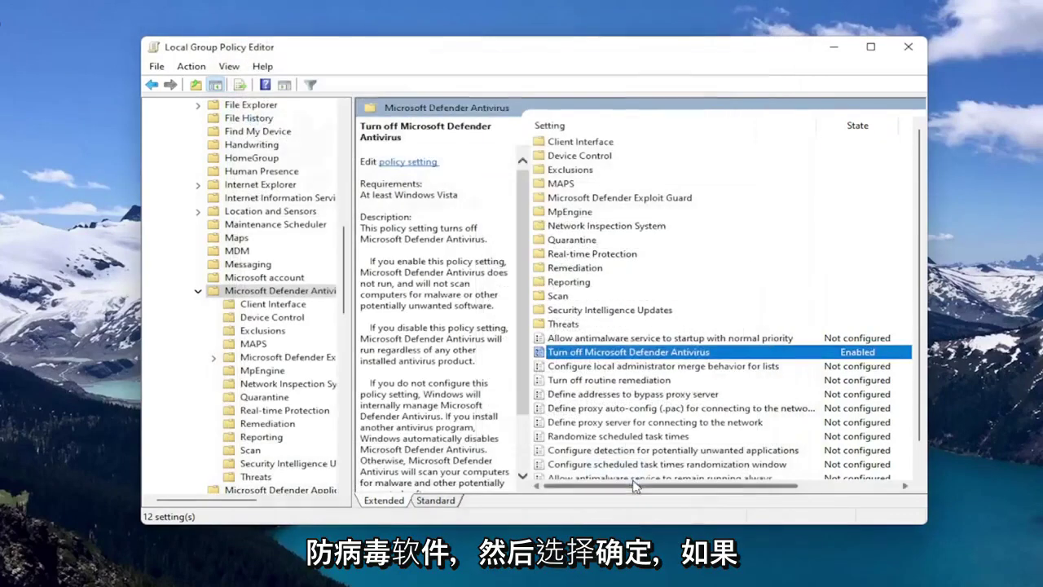
double_click(607, 353)
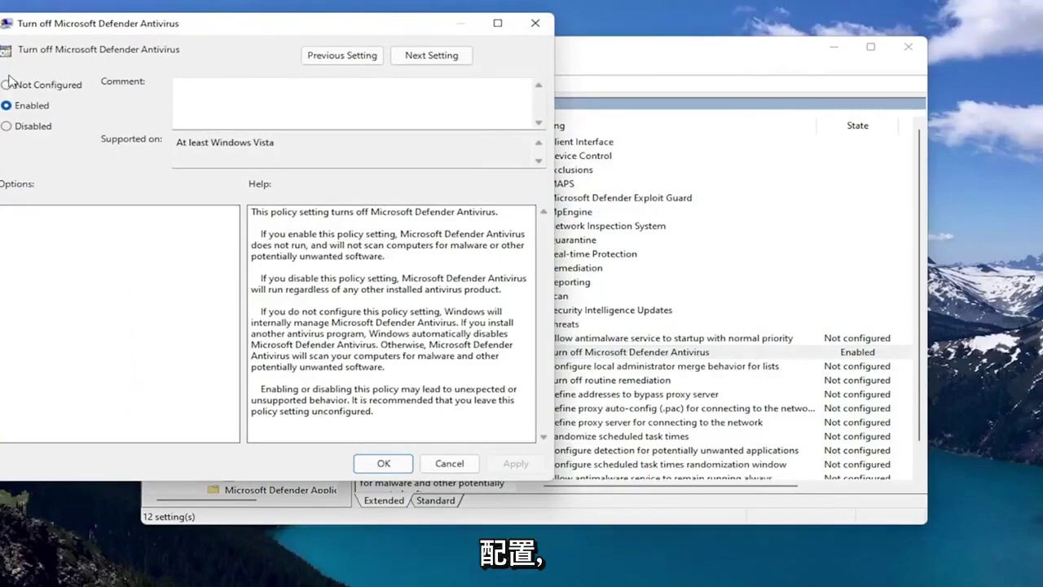
click(382, 463)
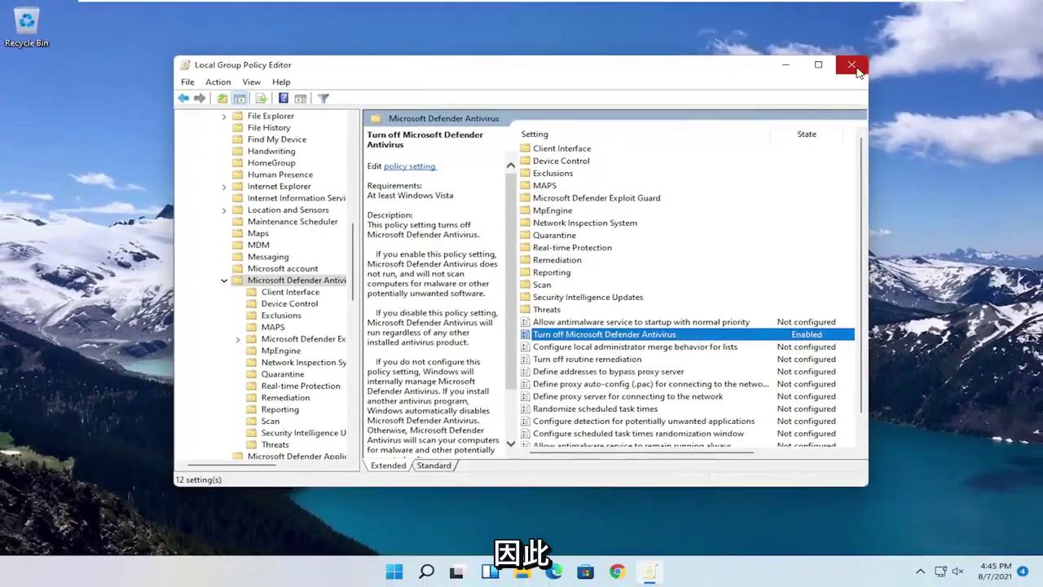
Close Group Policy Editor and run regedit as administrator, approving the UAC prompt.
click(885, 54)
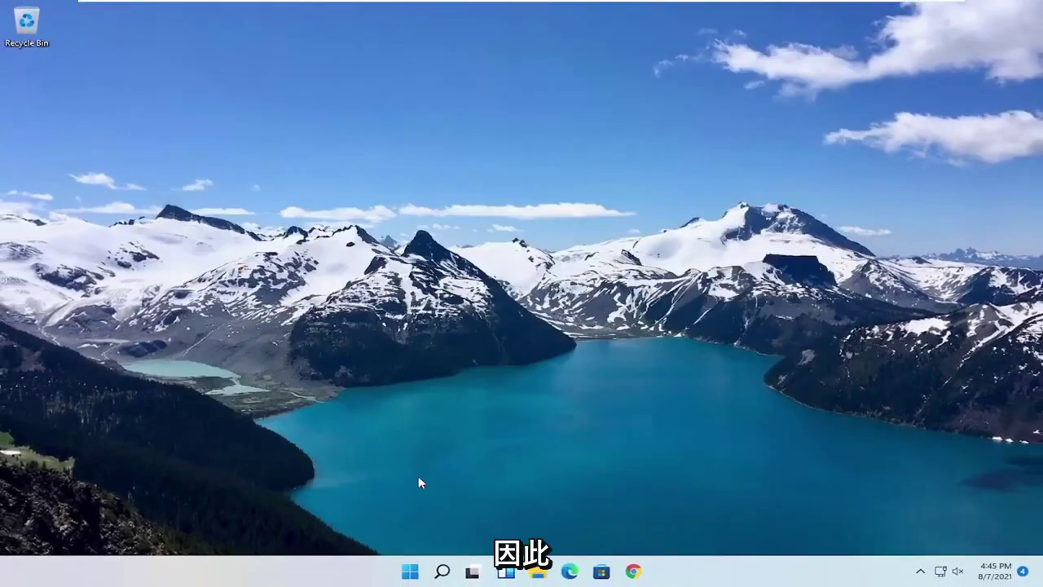
click(441, 580)
text(regedit)
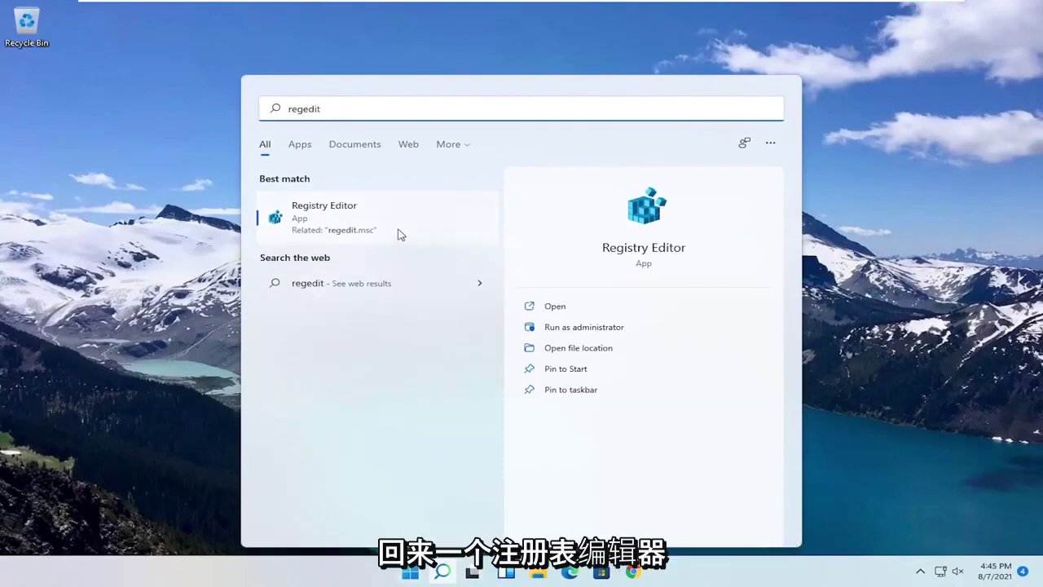
right_click(333, 220)
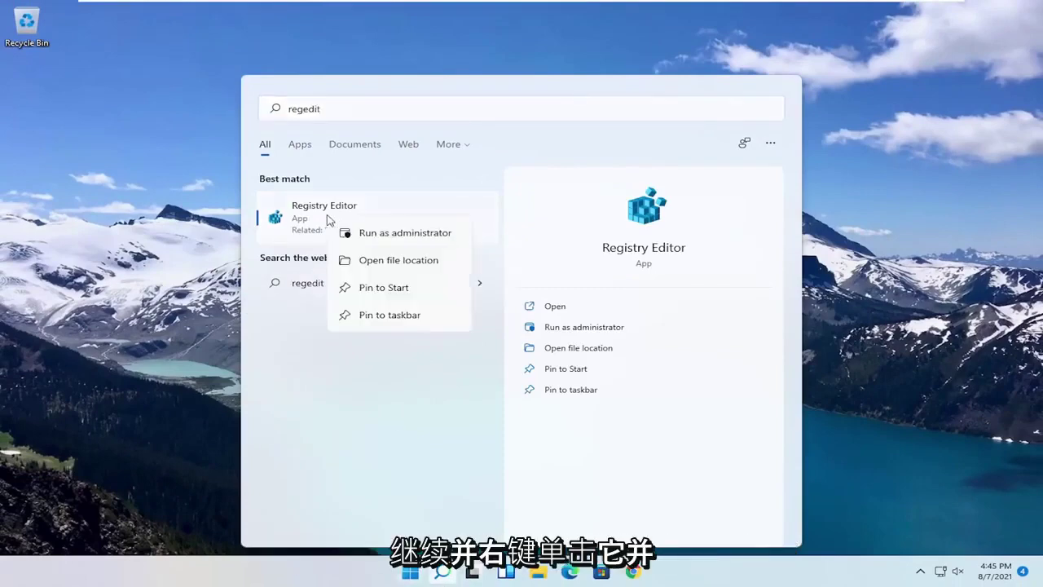
click(369, 234)
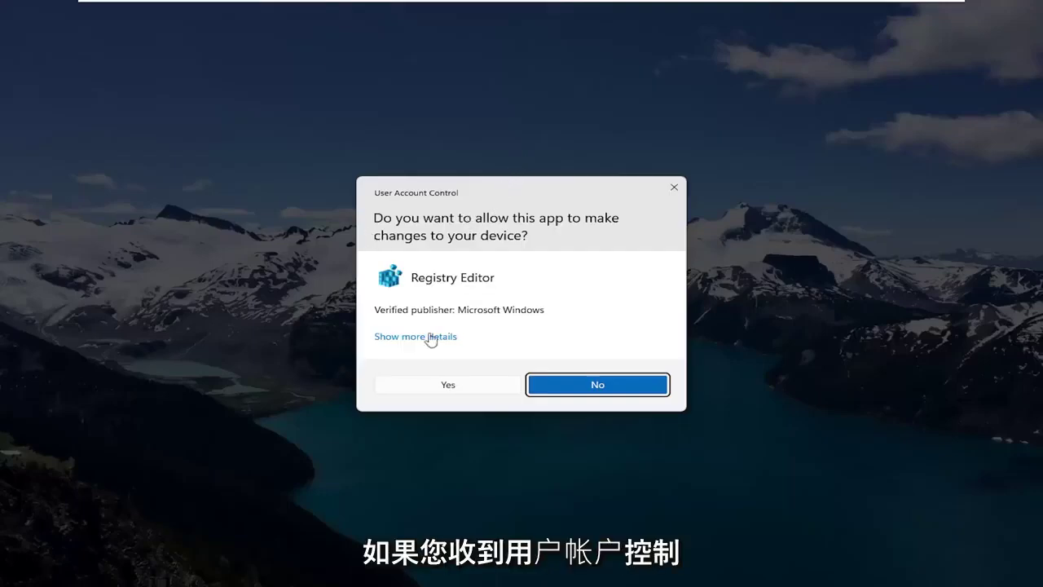
click(427, 387)
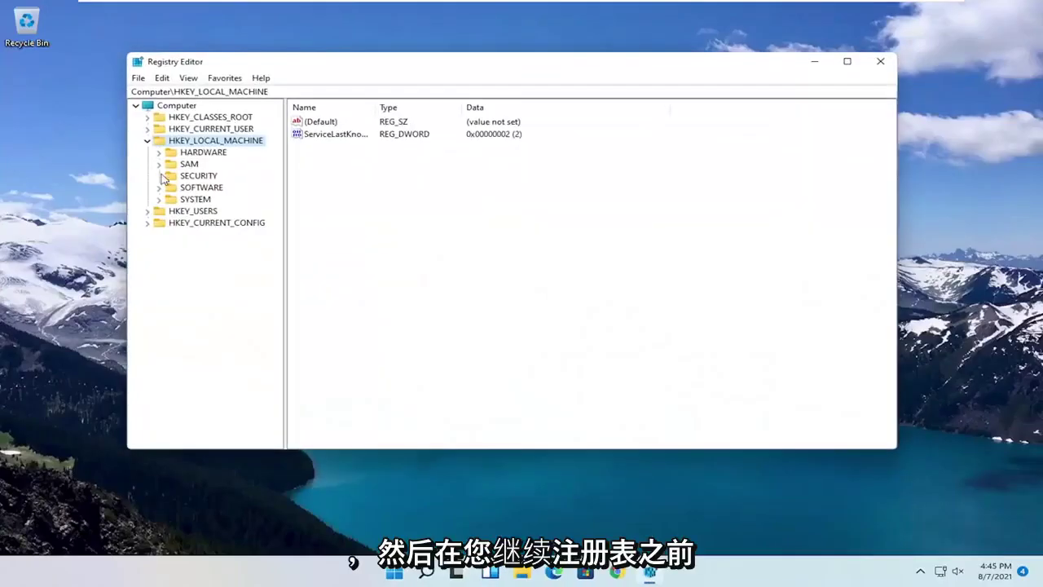
Collapse to the Computer root and start a full registry export to Desktop, then cancel it.
click(147, 141)
click(175, 105)
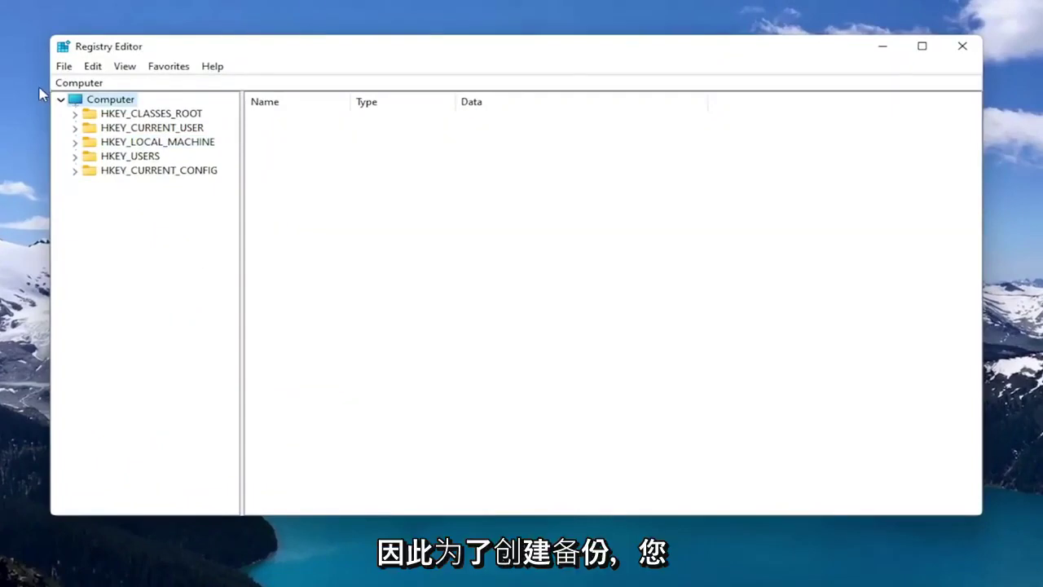
click(62, 66)
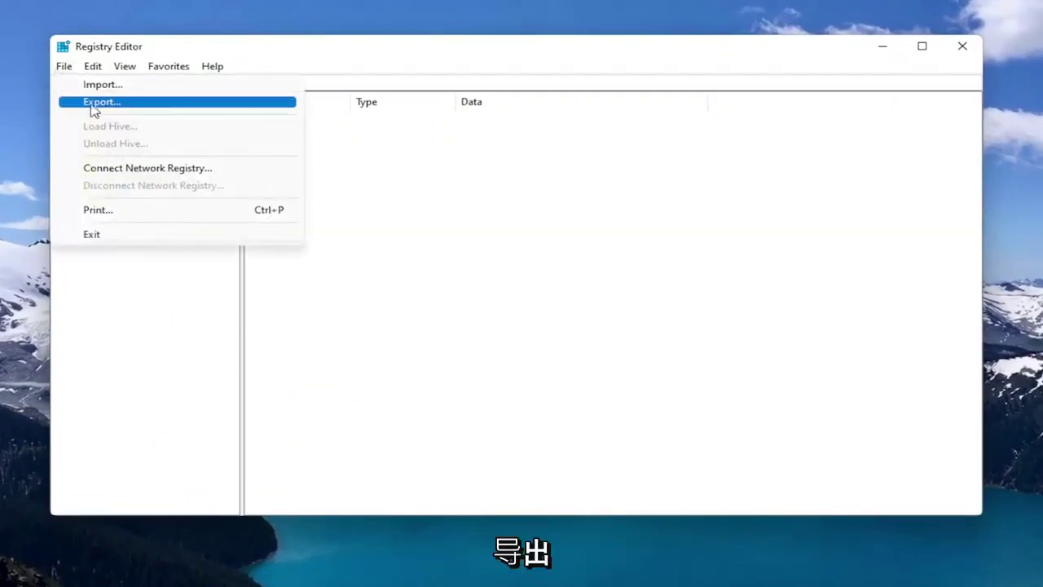
click(85, 103)
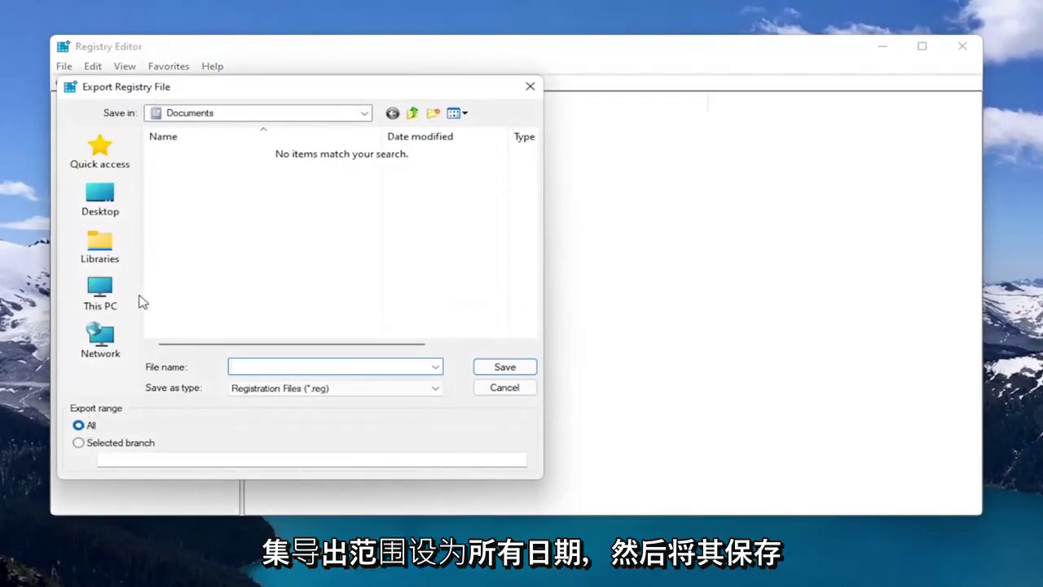
click(98, 202)
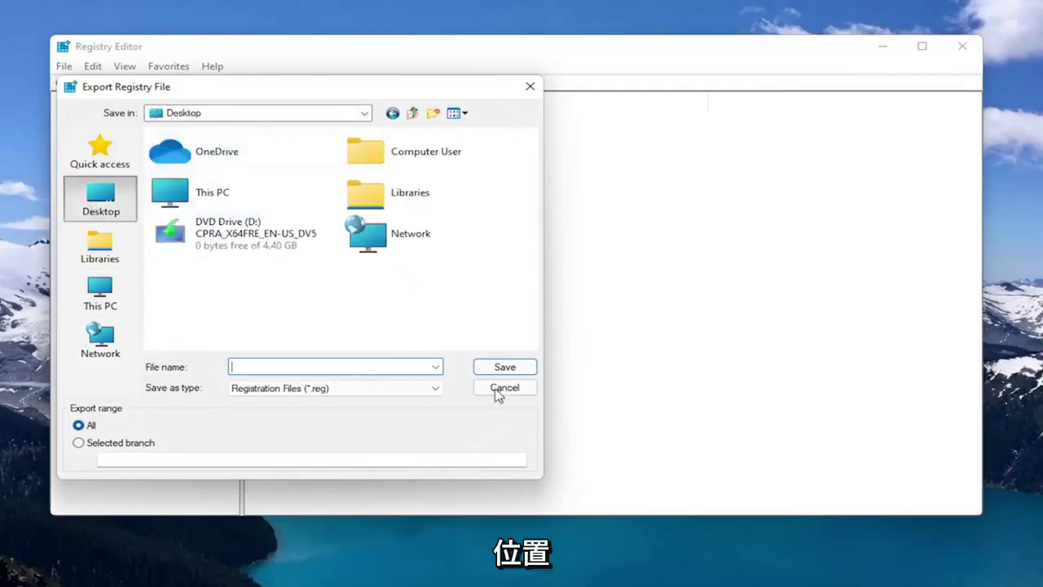
click(495, 390)
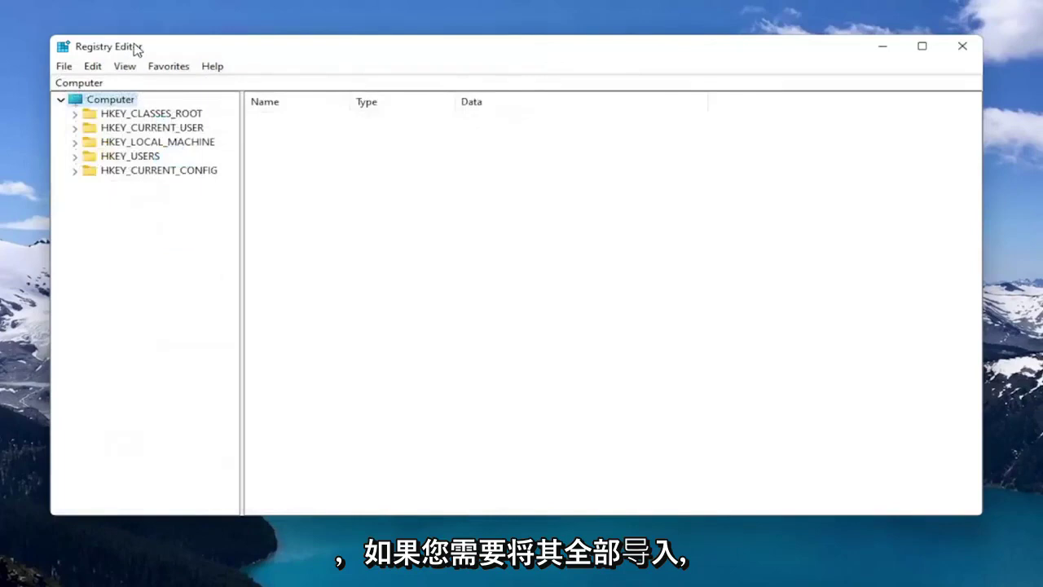
Open the Import Registry File dialog looking in the Desktop folder.
click(62, 66)
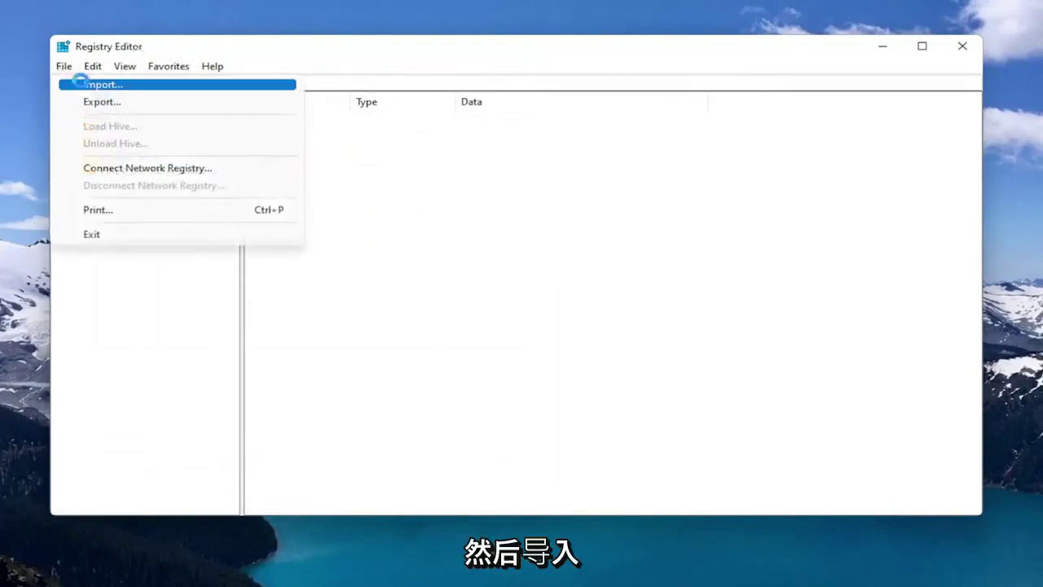
click(79, 85)
click(131, 214)
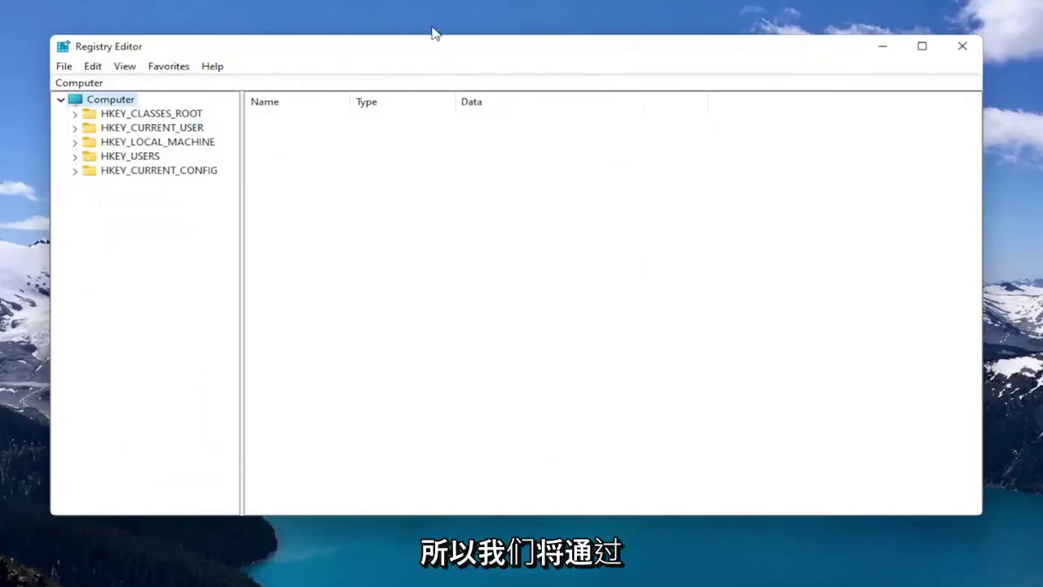
Navigate to HKEY_LOCAL_MACHINE\SOFTWARE\Policies\Microsoft\Windows Defender, showing DisableAntiSpyware set to 1.
click(187, 142)
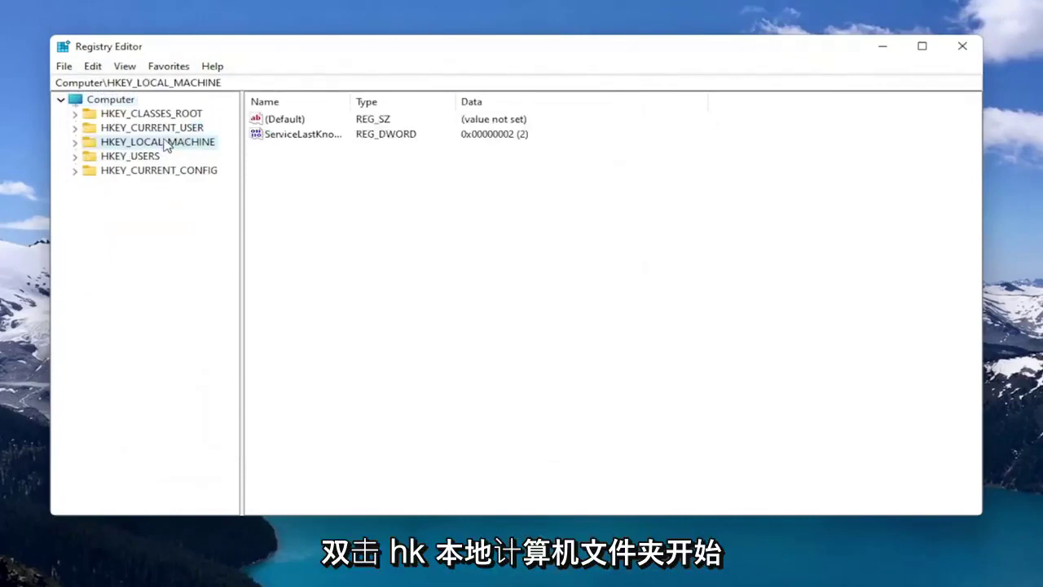
double_click(165, 144)
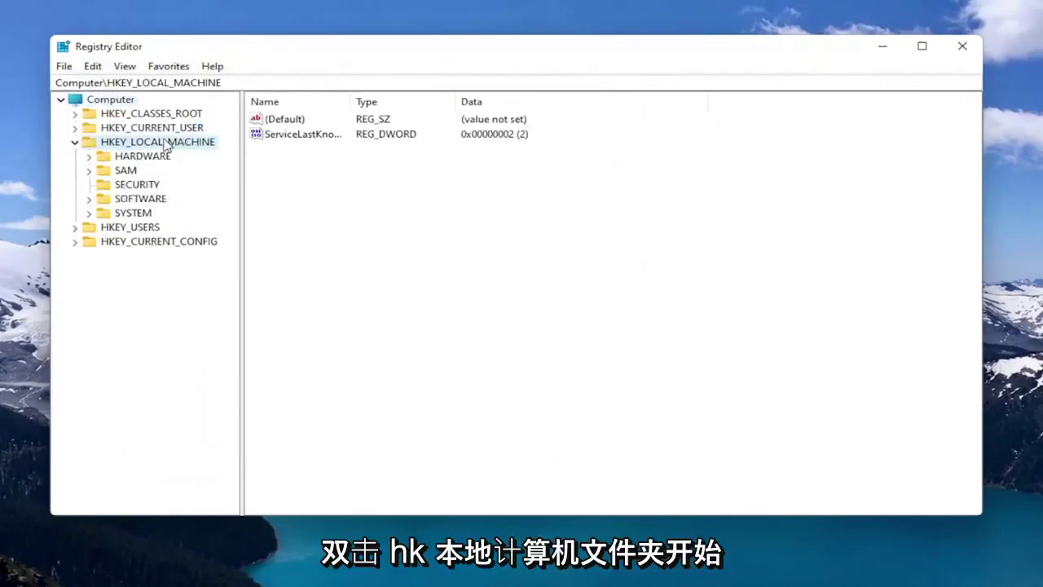
double_click(127, 200)
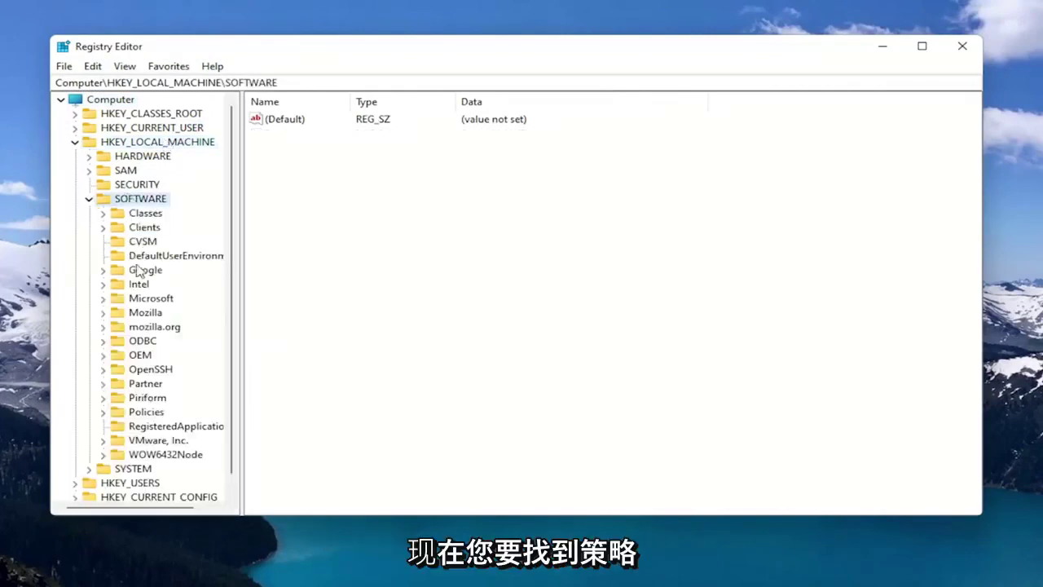
click(146, 416)
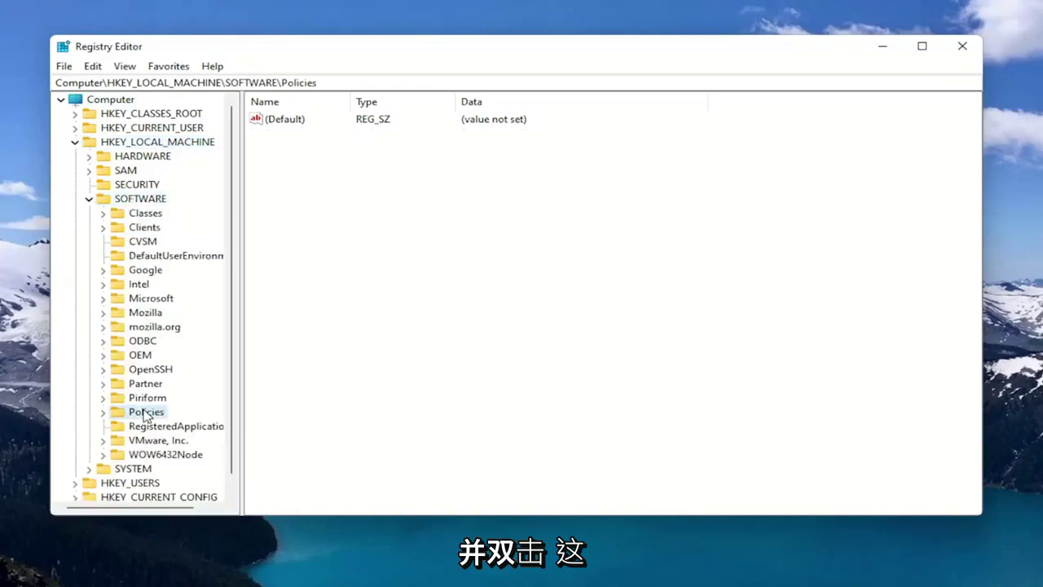
double_click(145, 414)
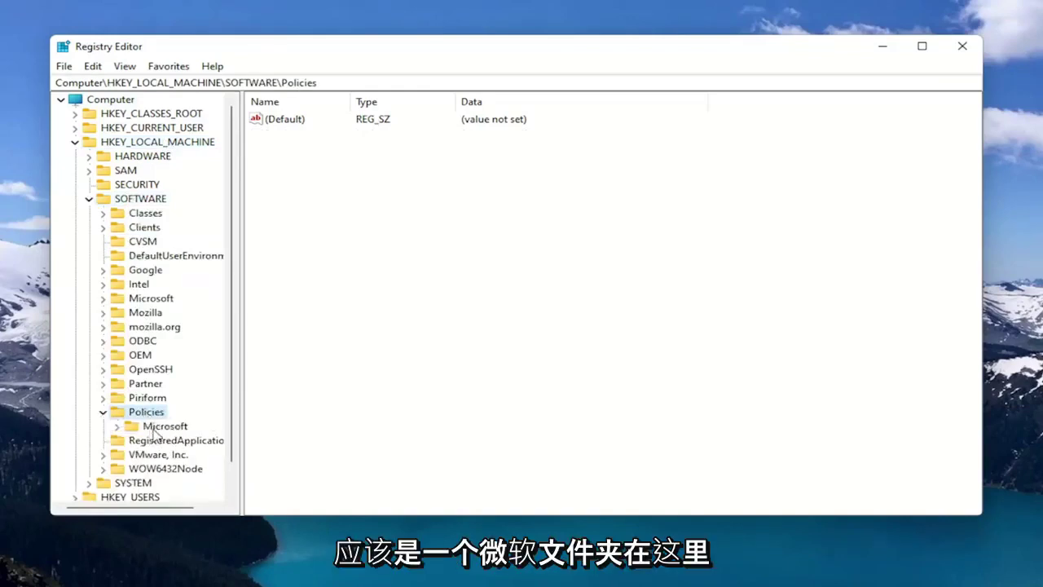
double_click(153, 428)
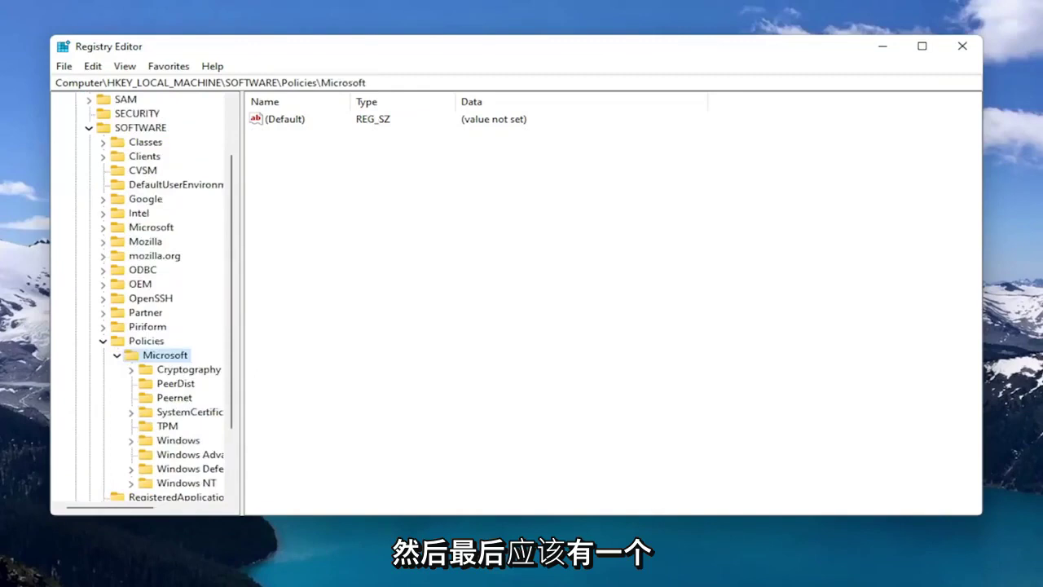
drag(240, 454, 329, 456)
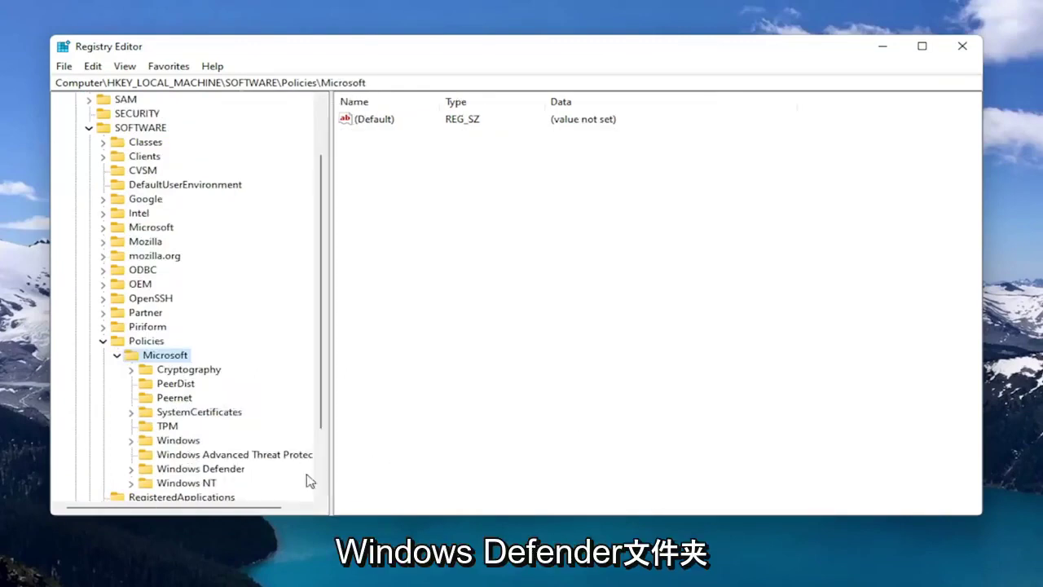
click(209, 470)
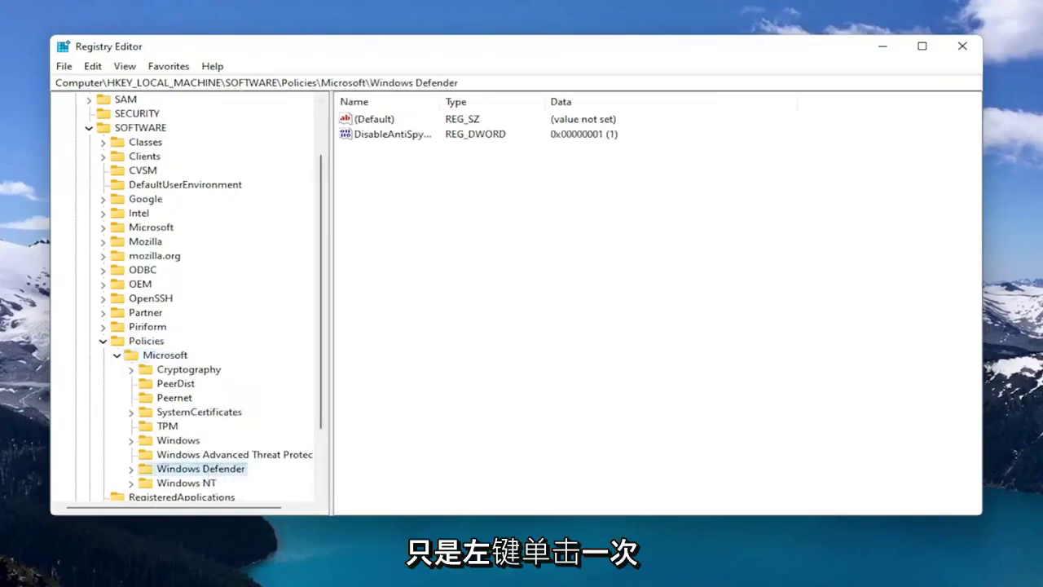
scroll(184, 461, down, 1)
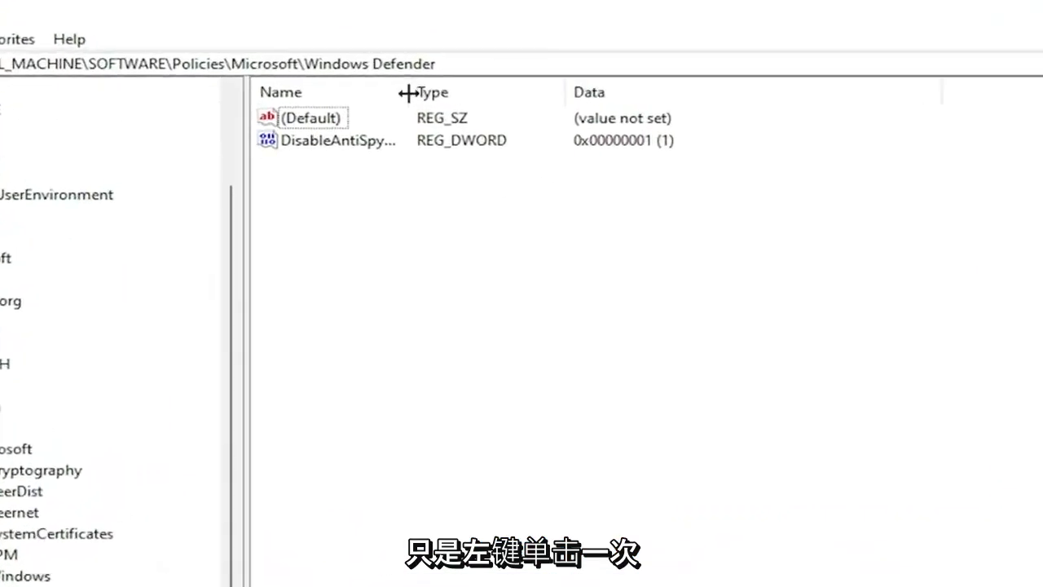
Widen the Name column to show DisableAntiSpyware fully, opening and dismissing the New-value menu.
drag(440, 101, 540, 102)
right_click(401, 229)
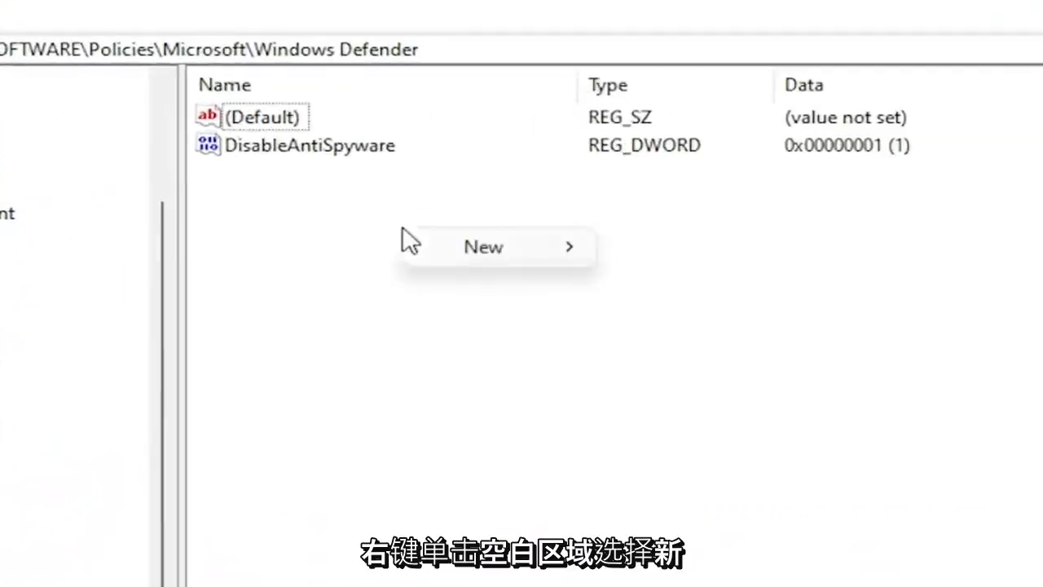
mouse_move(499, 247)
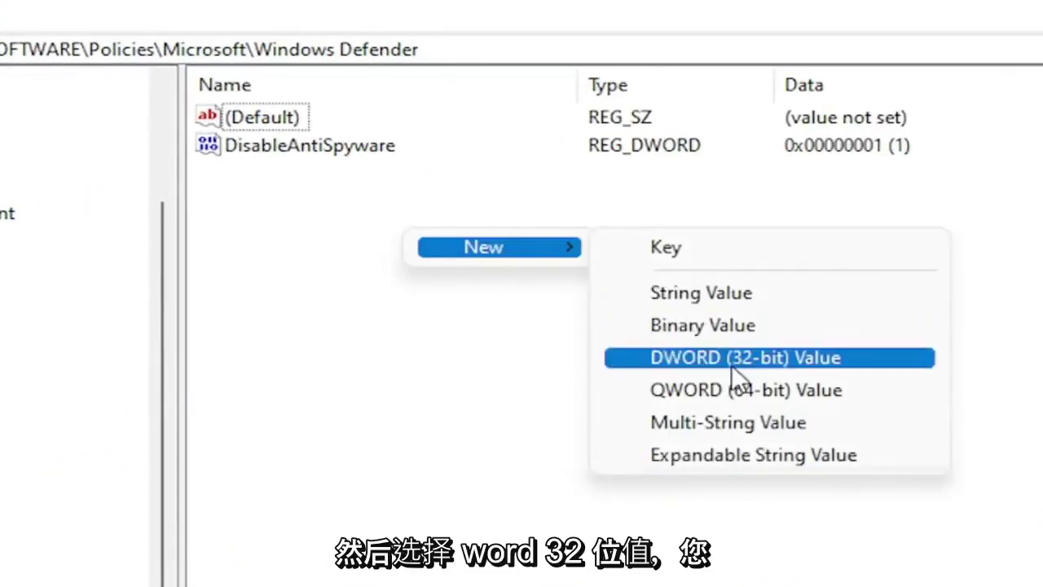
click(500, 383)
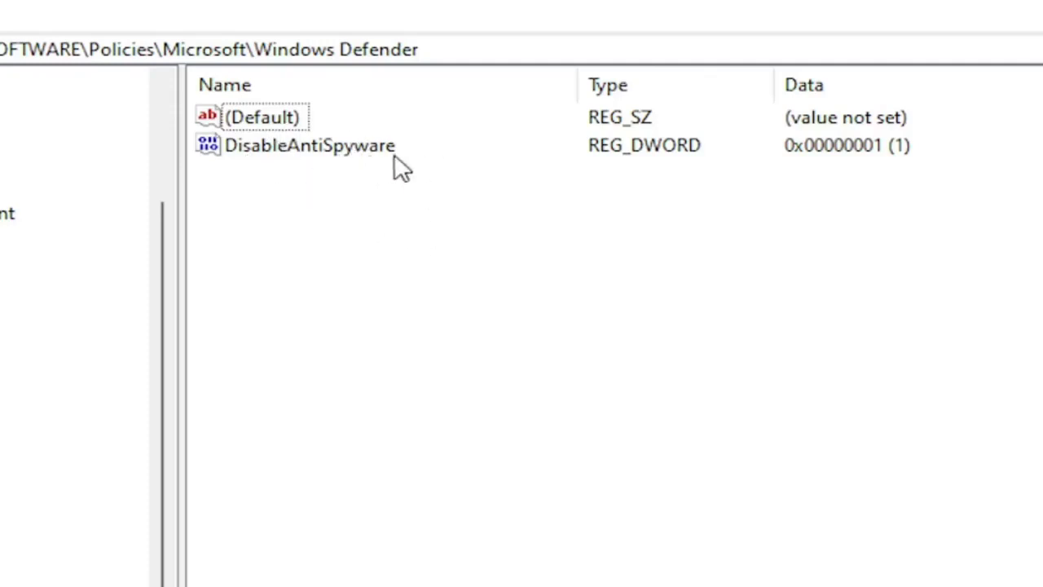
Set DisableAntiSpyware's value data to 1 and collapse the tree back to HKEY_LOCAL_MACHINE.
double_click(323, 149)
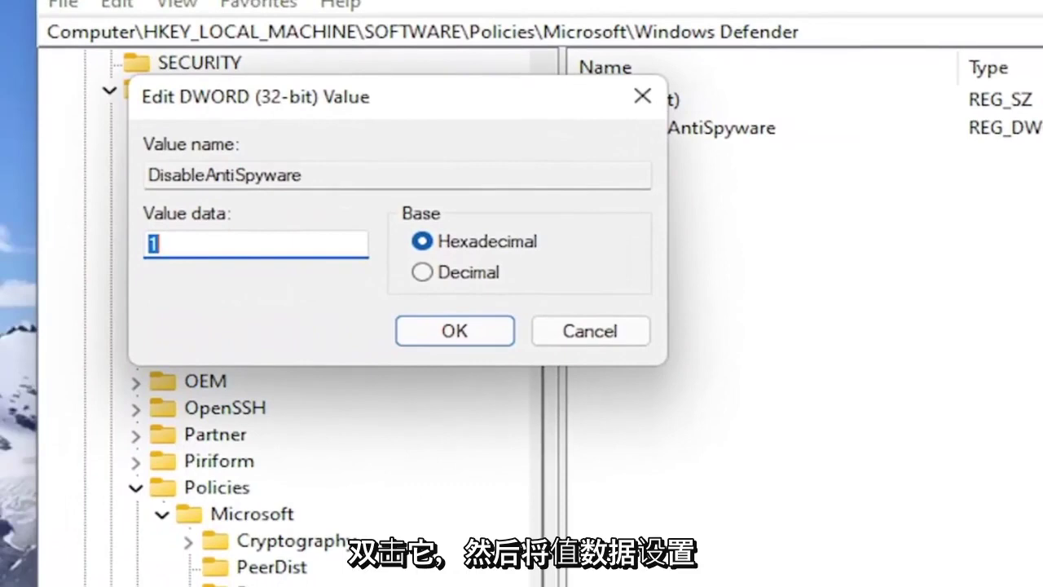
text(1)
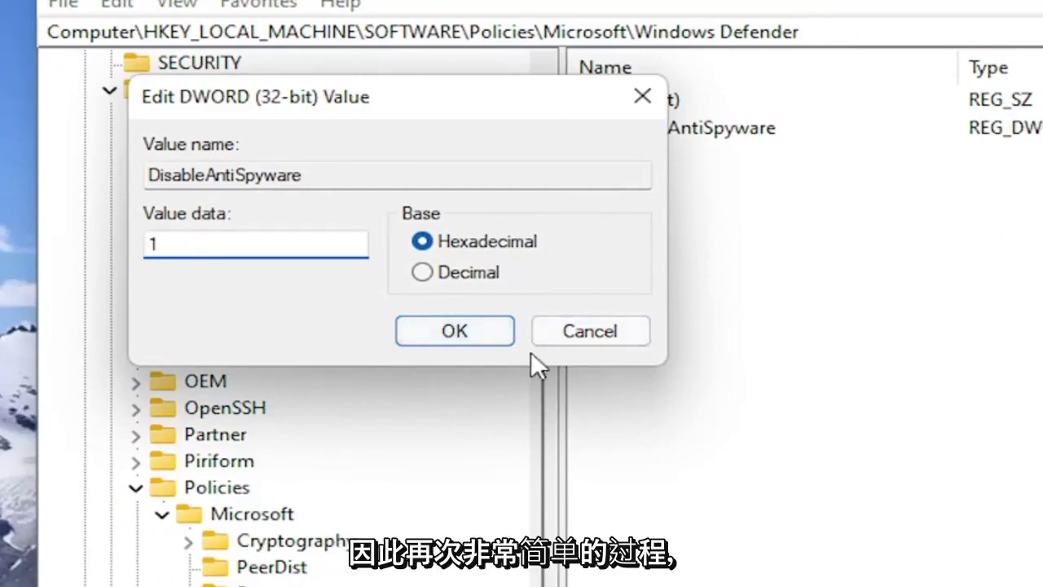
click(511, 342)
click(162, 513)
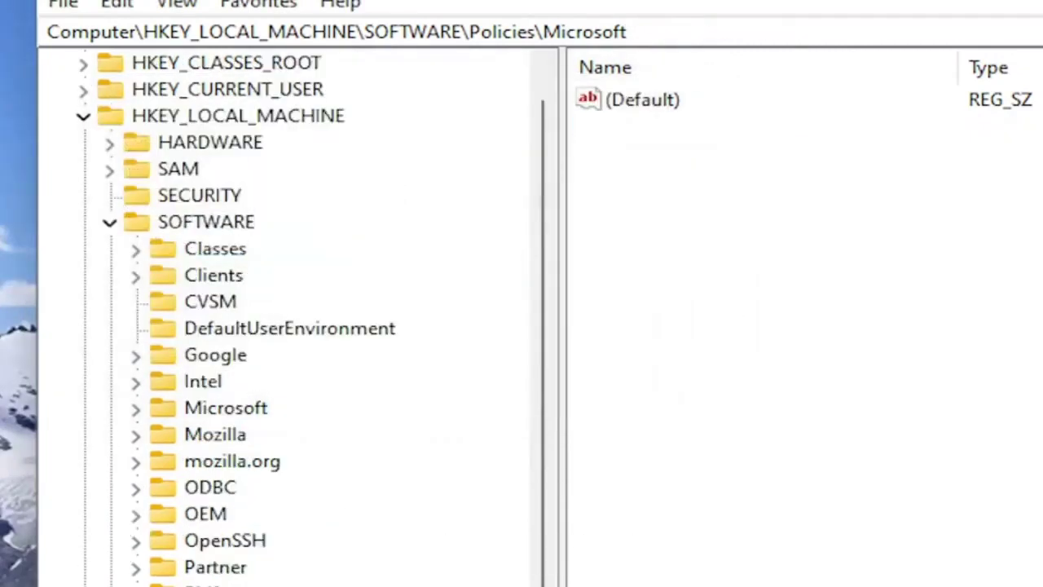
click(110, 222)
click(83, 115)
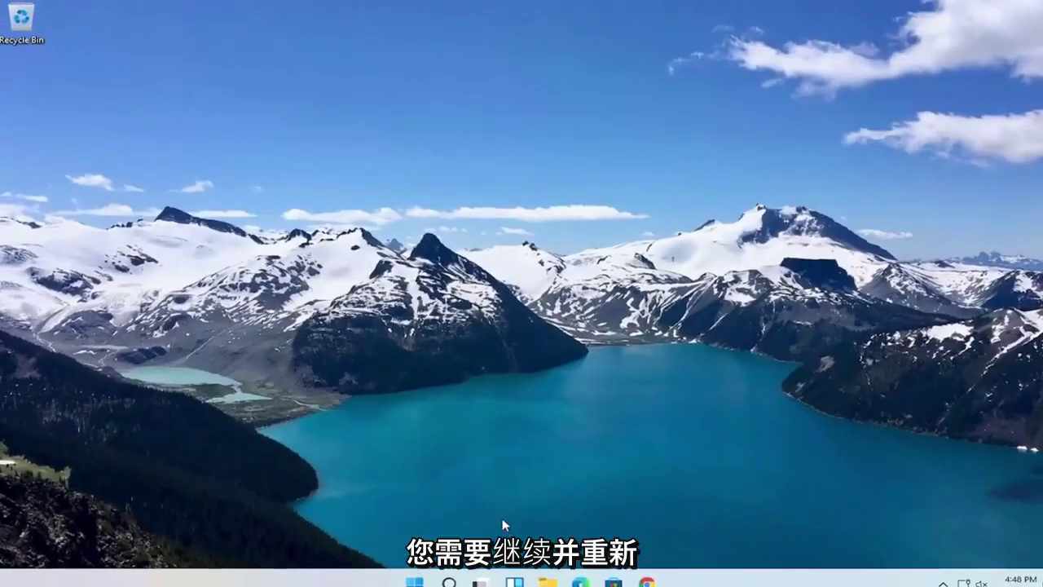
Open the Start button's shut-down options, then dismiss the input language switching notification.
right_click(423, 576)
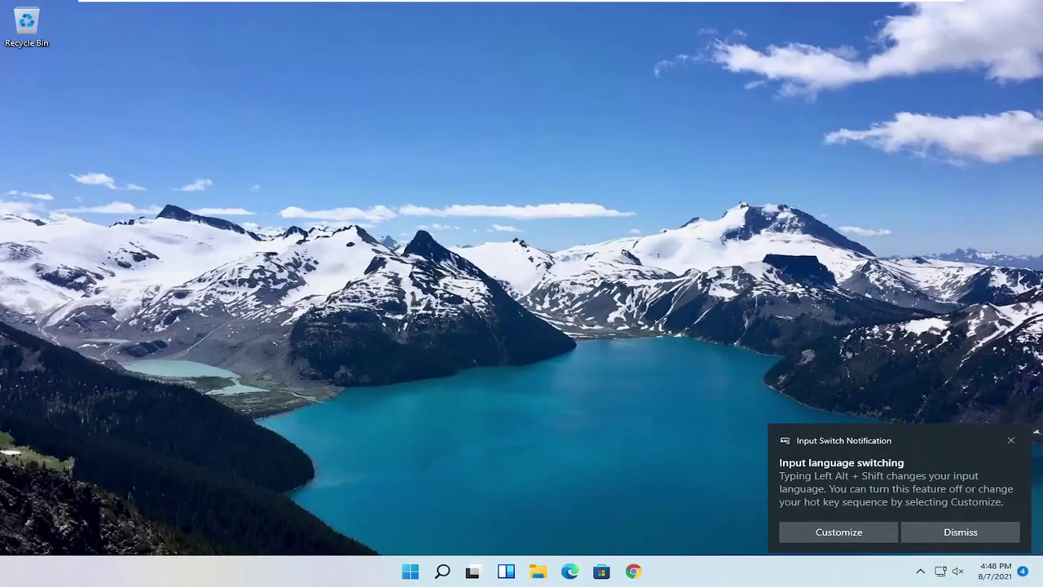
click(1011, 440)
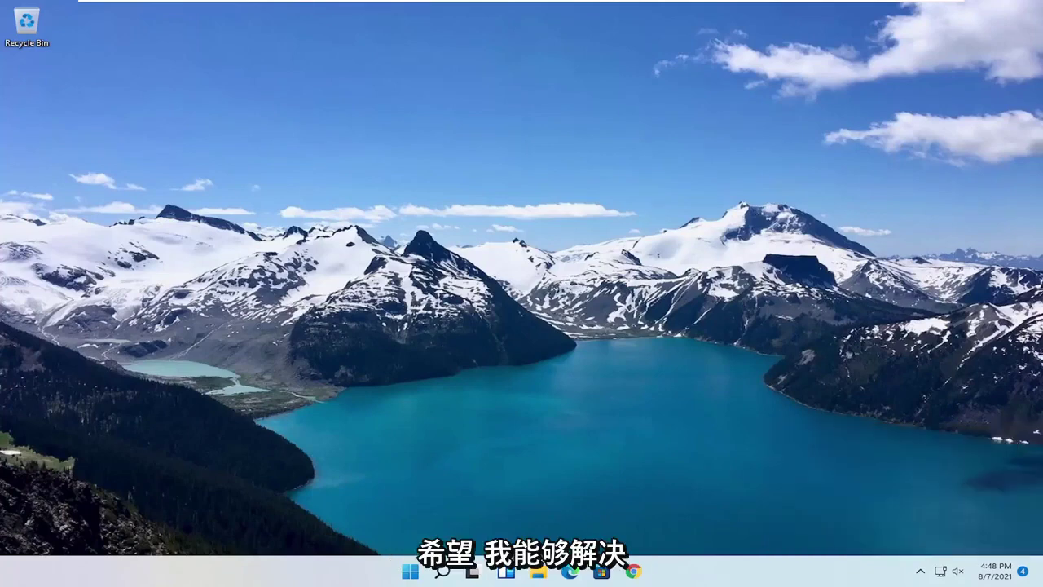